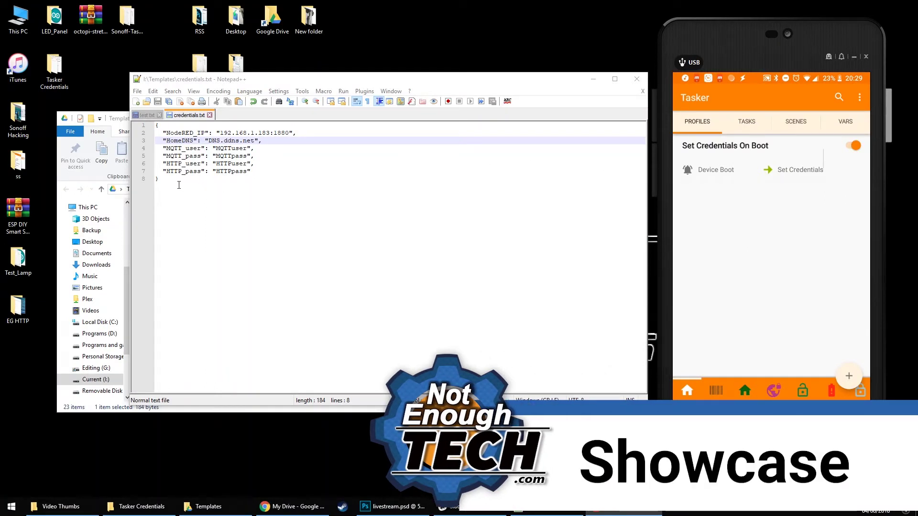
Bring credentials.txt to the front in Notepad++ to show its JSON credential entries
left_click(221, 173)
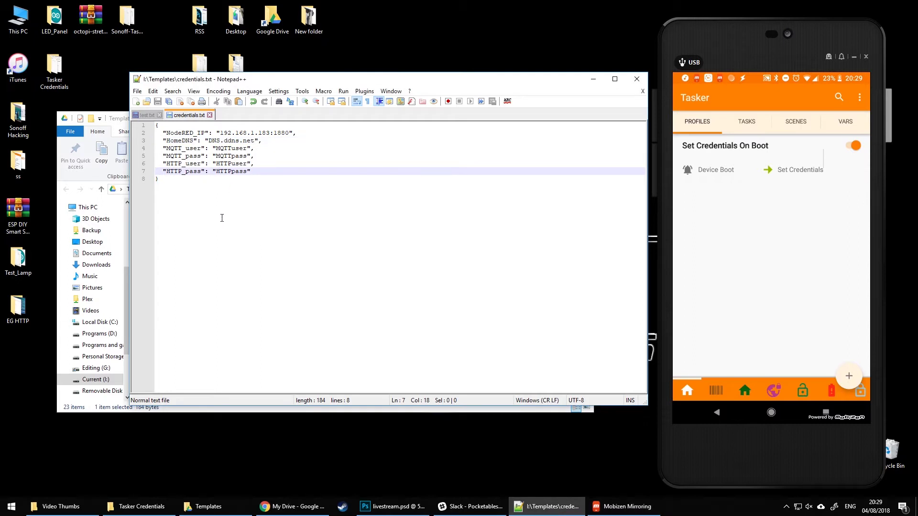
Point out the HTTP_user and HomeDNS entries in credentials.txt
left_click(188, 164)
left_click(188, 156)
left_click(188, 142)
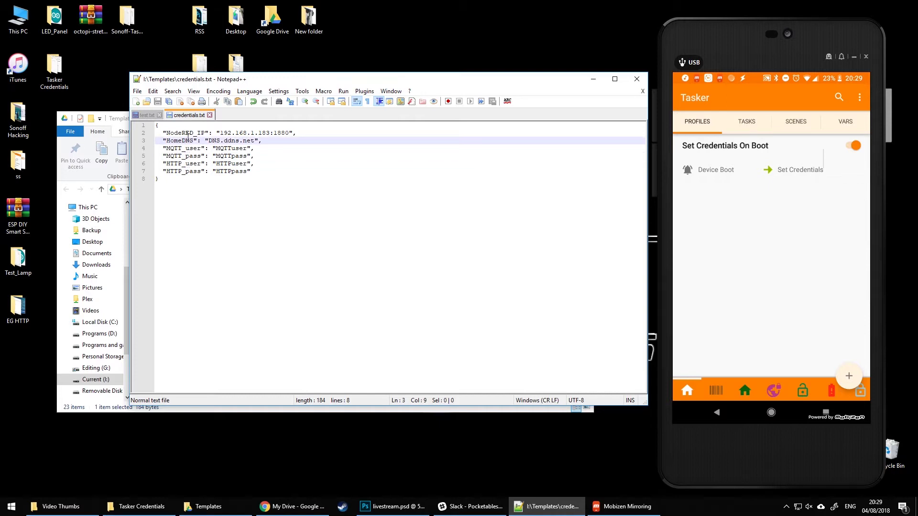
Open the Set Credentials task in the mirrored Tasker and run it
left_click(809, 170)
left_click(809, 169)
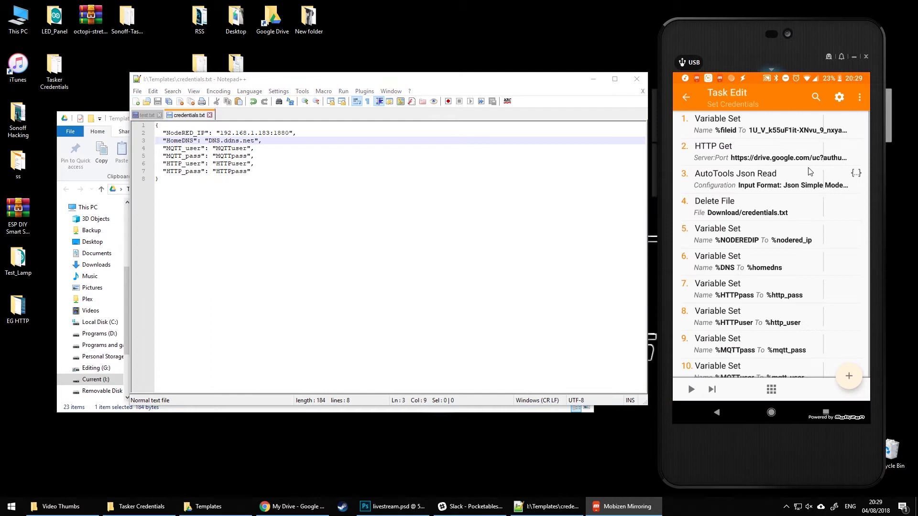
left_click(691, 390)
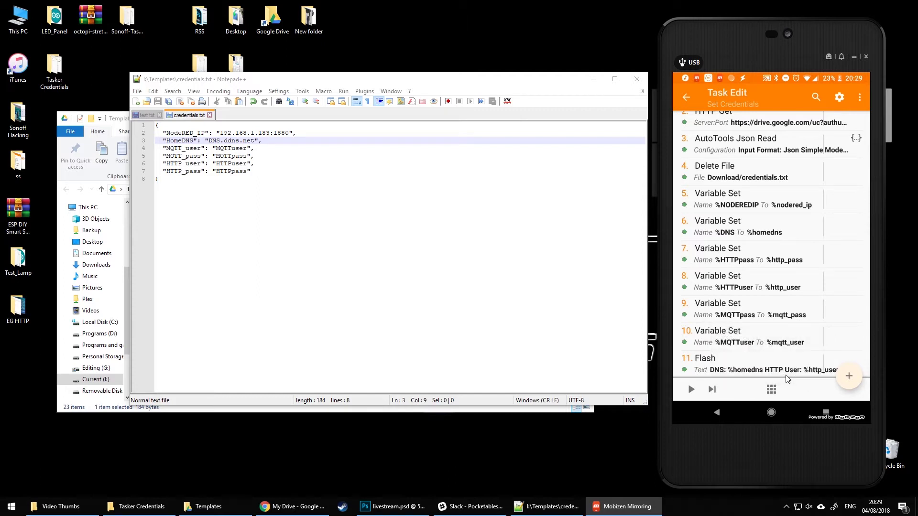
left_click(221, 141)
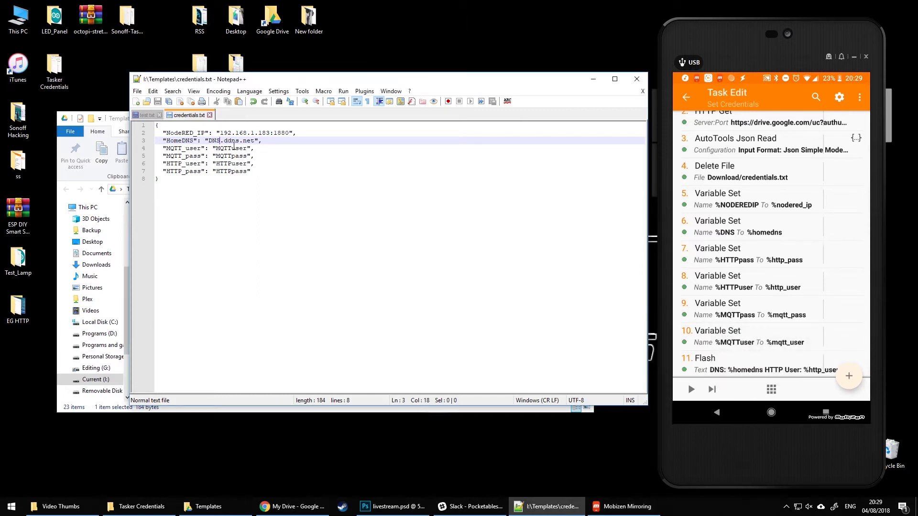
Insert 'xxxx' after DNS in the HomeDNS value and save credentials.txt
type("xxxx")
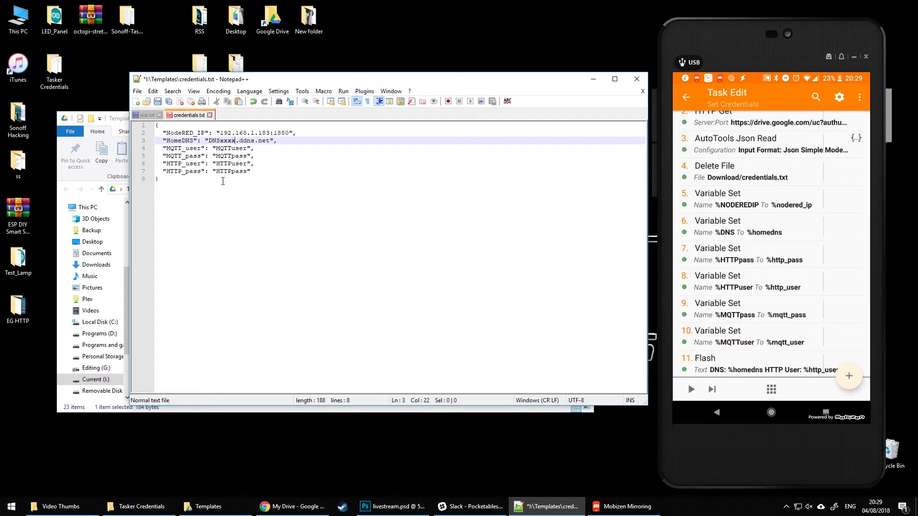
key("ctrl+s")
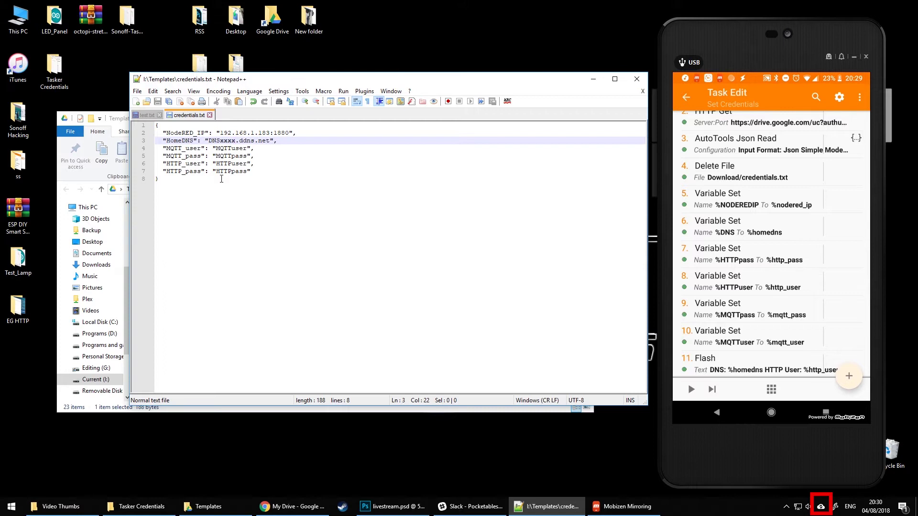
left_click(293, 506)
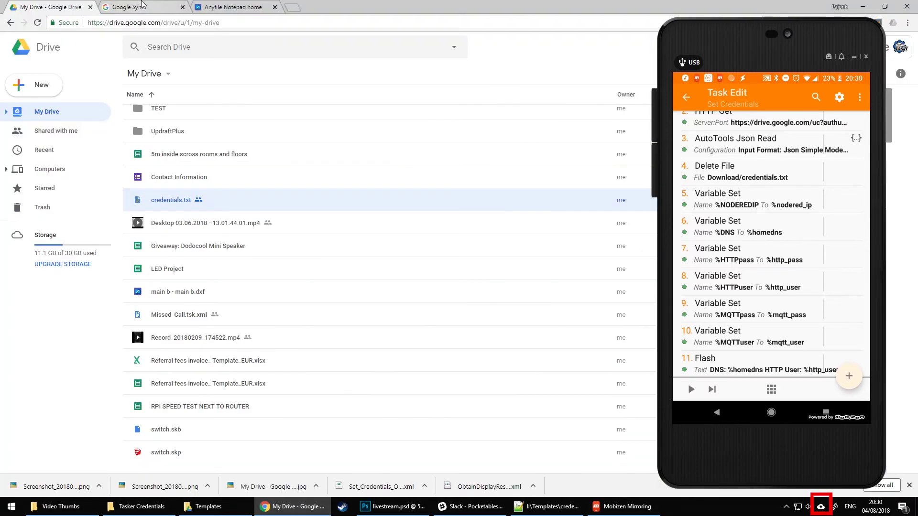
left_click(142, 5)
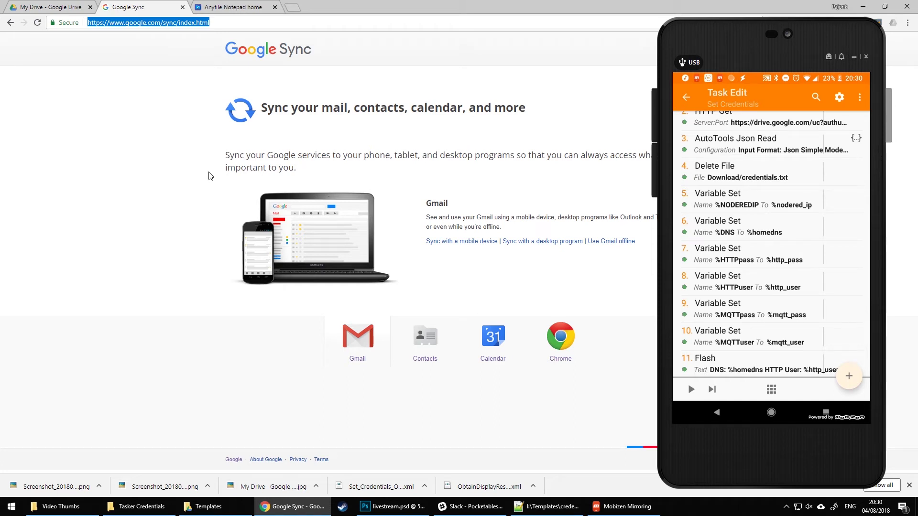
left_click(89, 3)
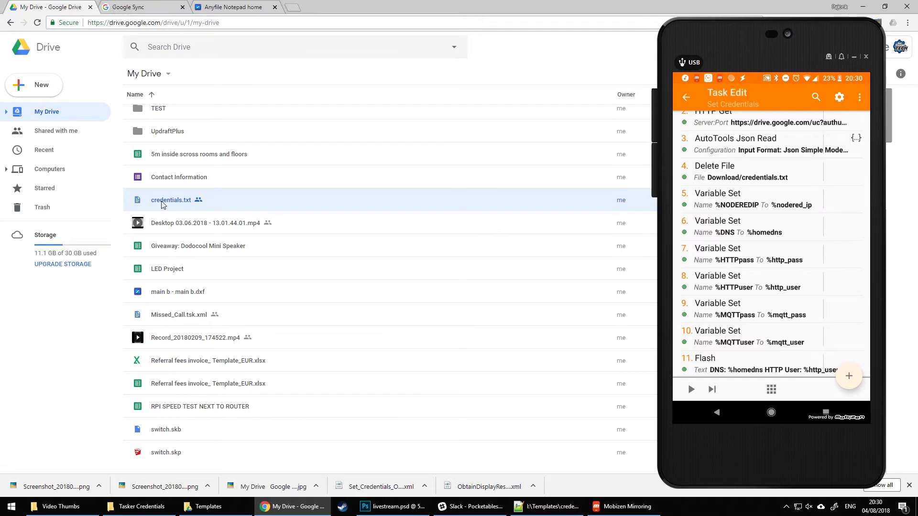
left_click(230, 12)
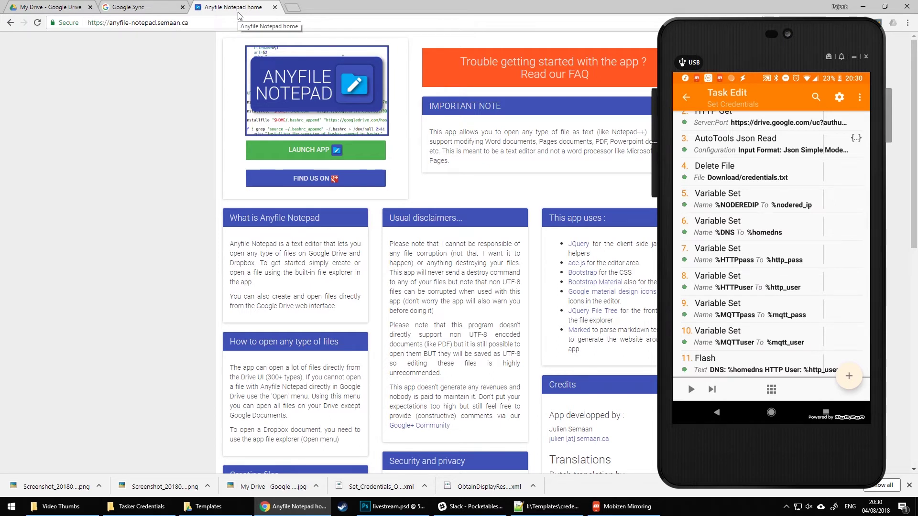
left_click(862, 7)
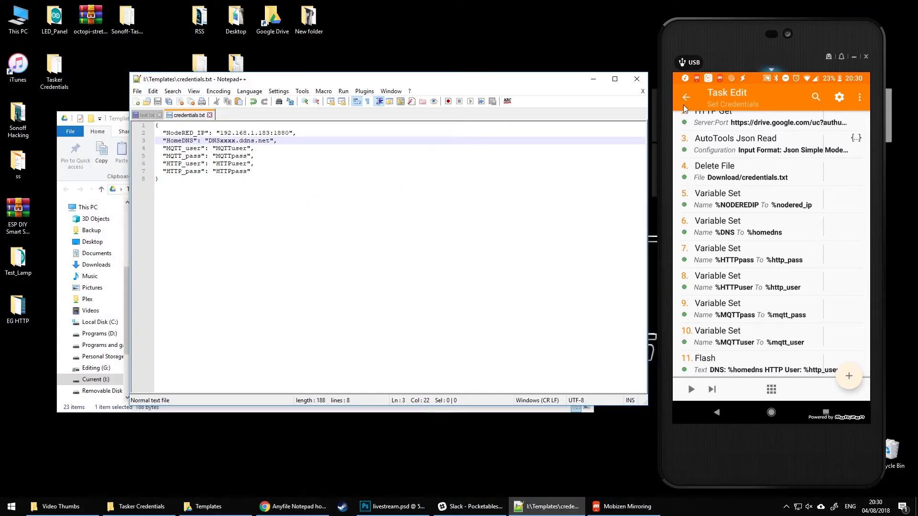
Rerun Set Credentials, then select the entire eight-line credentials JSON in Notepad++
left_click(691, 389)
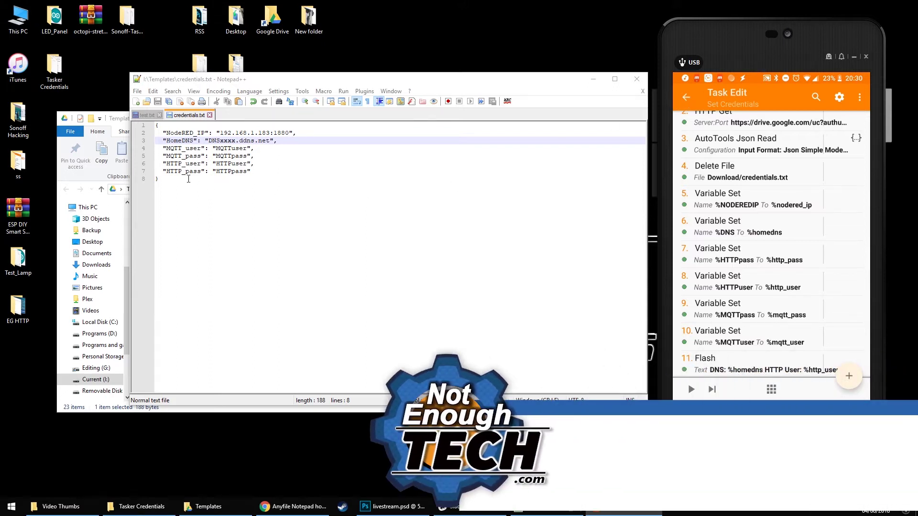
left_click(162, 177)
left_click_drag(162, 177, 159, 136)
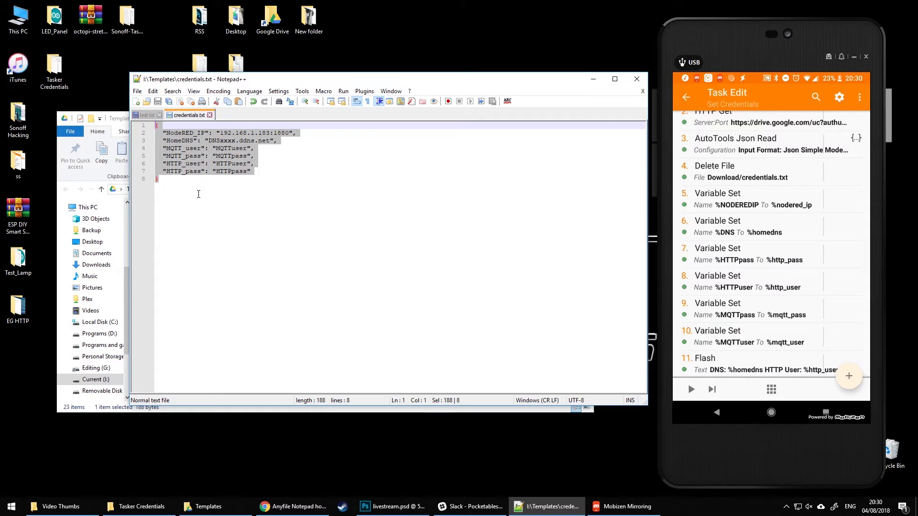
left_click(199, 192)
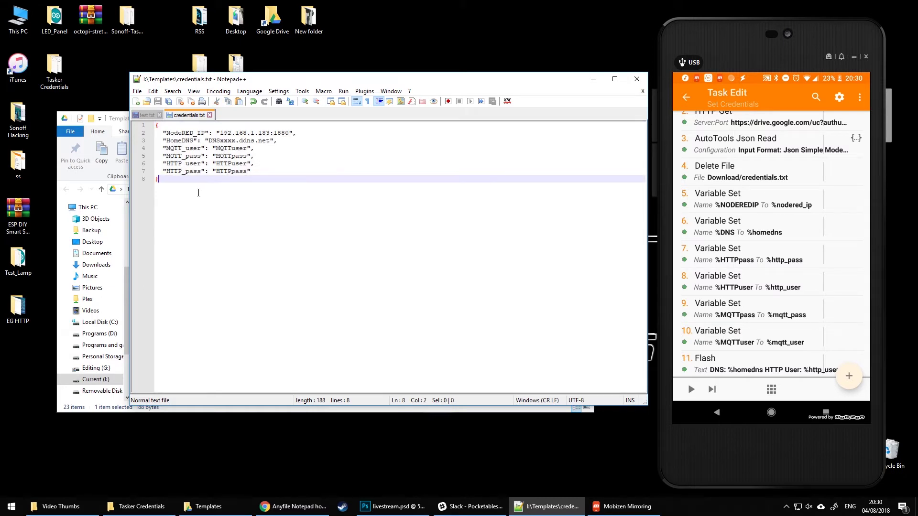
left_click_drag(193, 140, 249, 150)
left_click(206, 143)
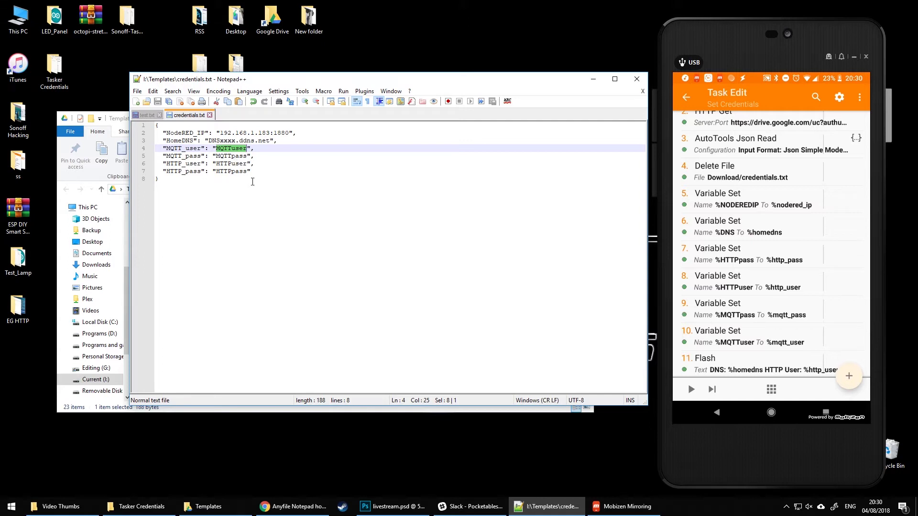
left_click(687, 97)
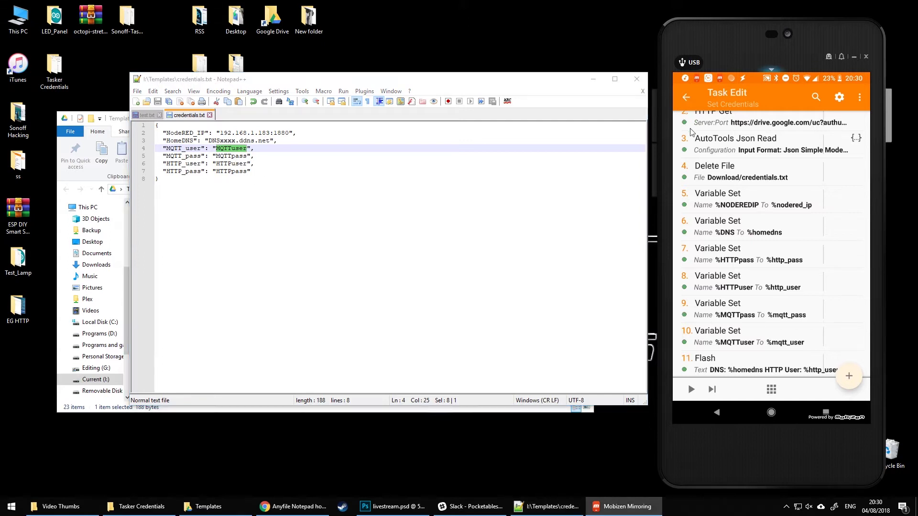
left_click(799, 171)
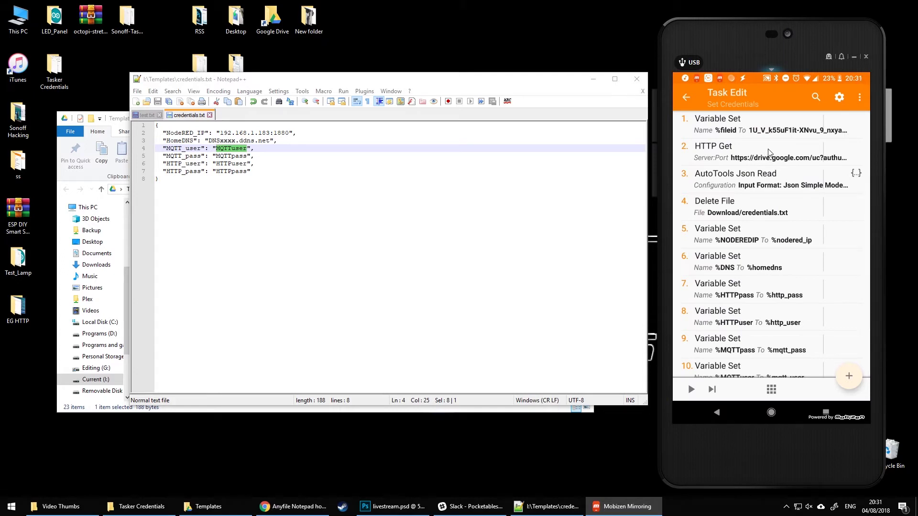
In My Drive, turn on link sharing for credentials.txt and select the file ID in its link
left_click(293, 507)
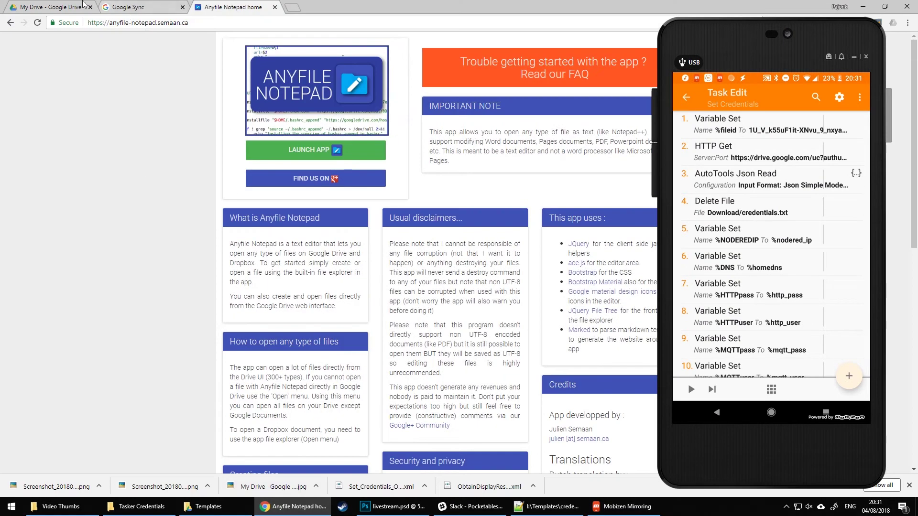
left_click(63, 4)
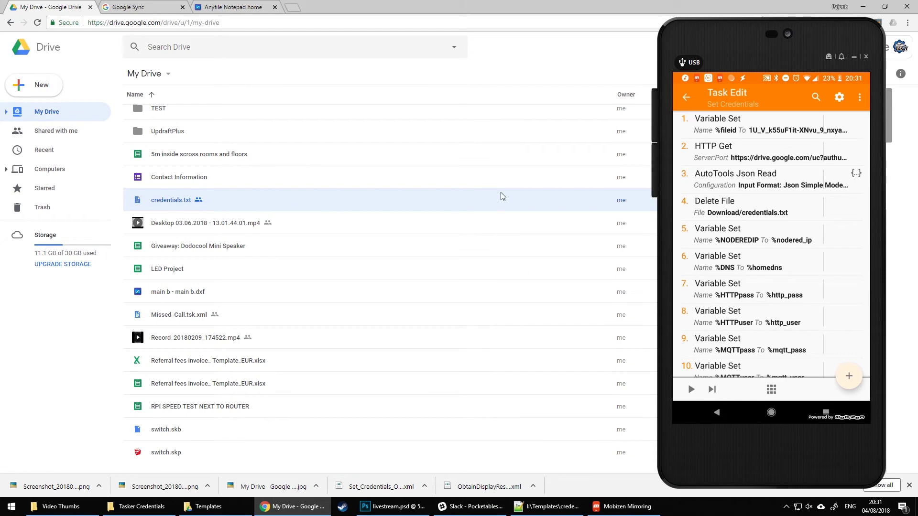
left_click(855, 57)
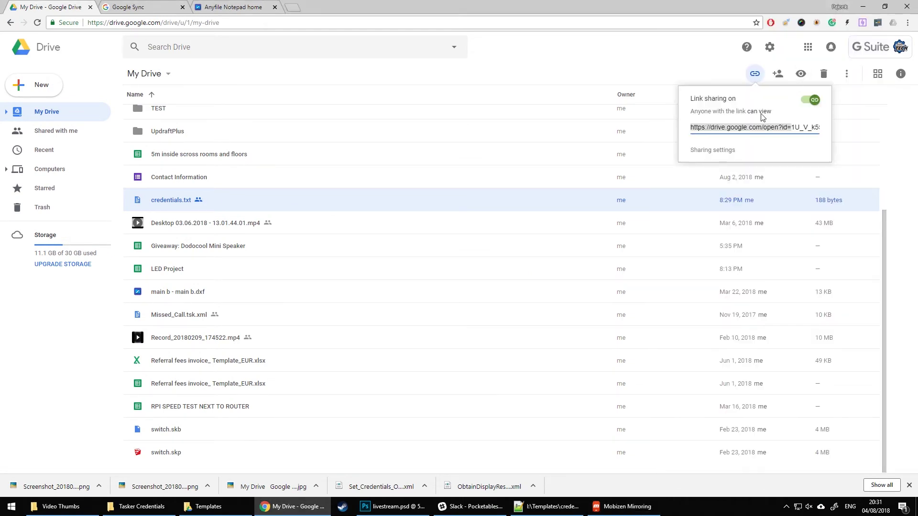
left_click(723, 115)
left_click(794, 128)
left_click_drag(794, 128, 833, 132)
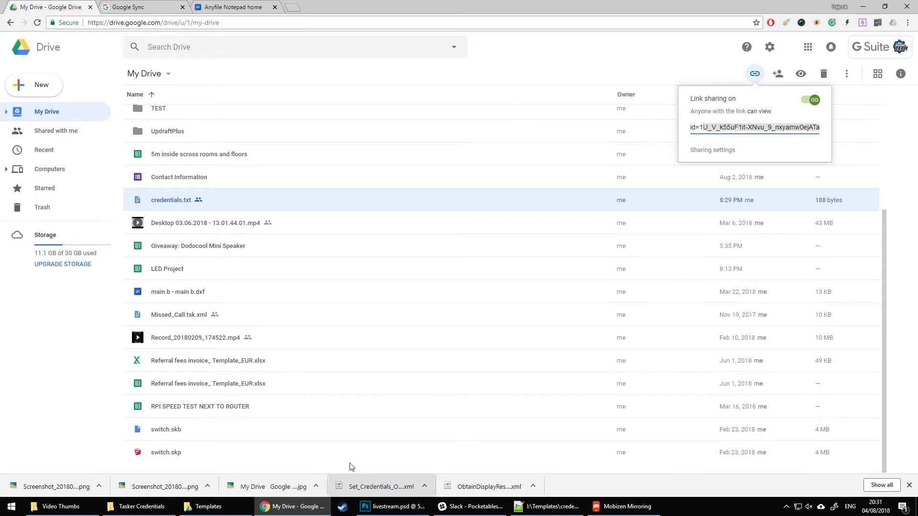
left_click(528, 510)
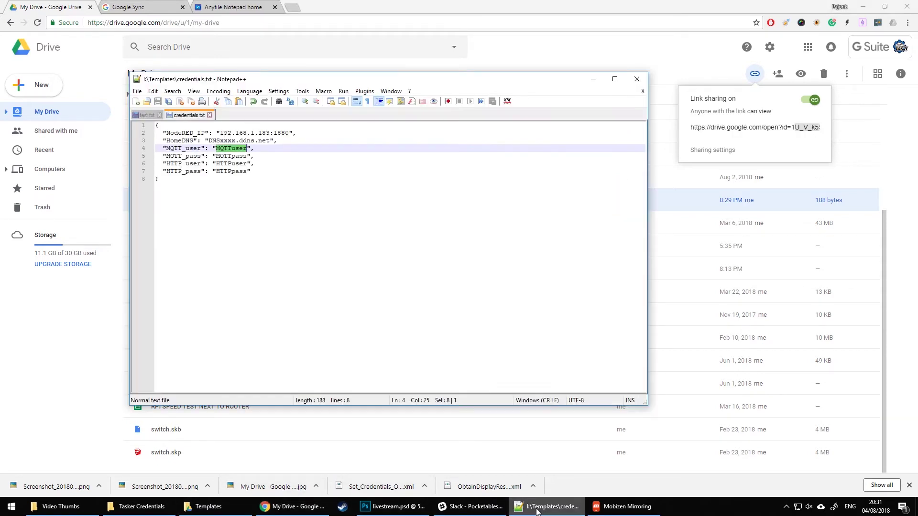
In test.txt, highlight the X placeholder after id= and the id placeholder in the download URL
left_click(146, 116)
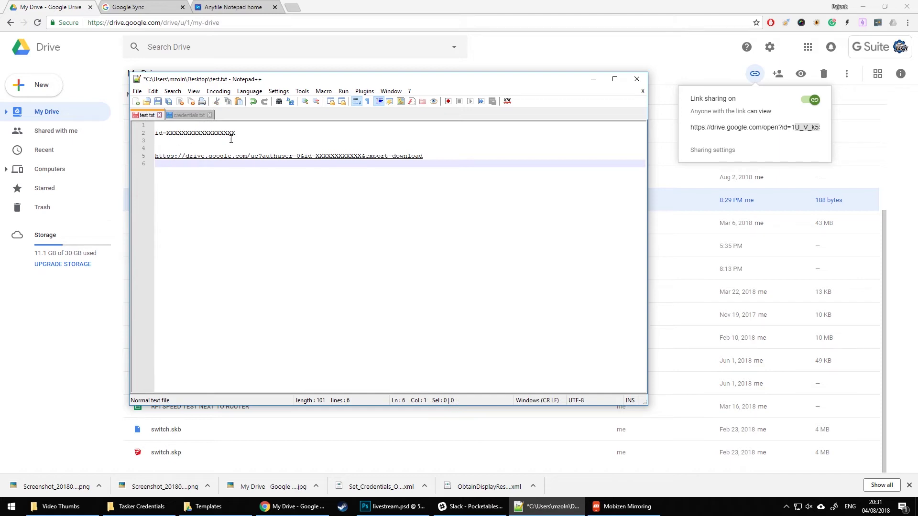
left_click_drag(235, 133, 166, 132)
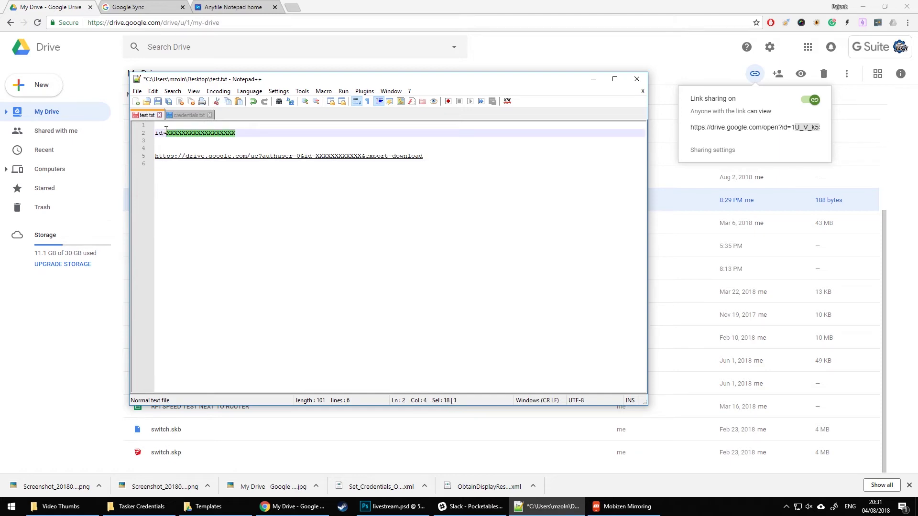
left_click(181, 168)
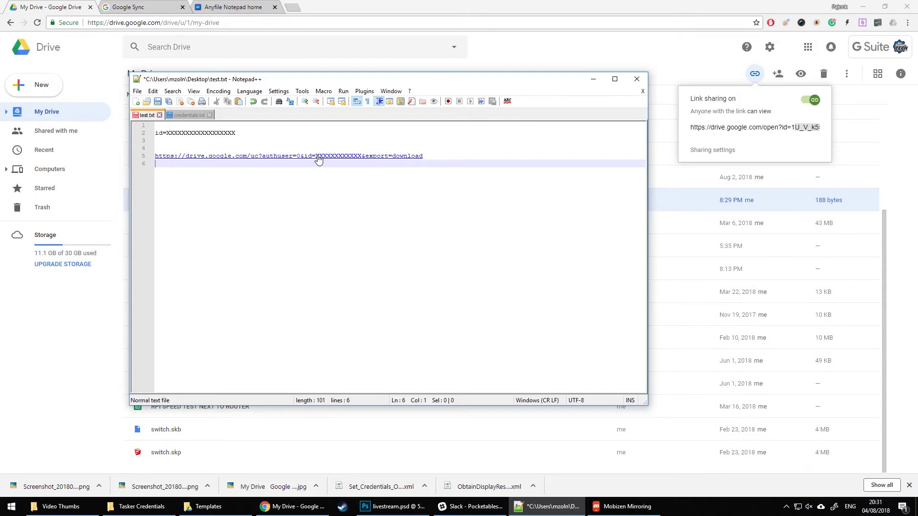
left_click_drag(315, 157, 362, 158)
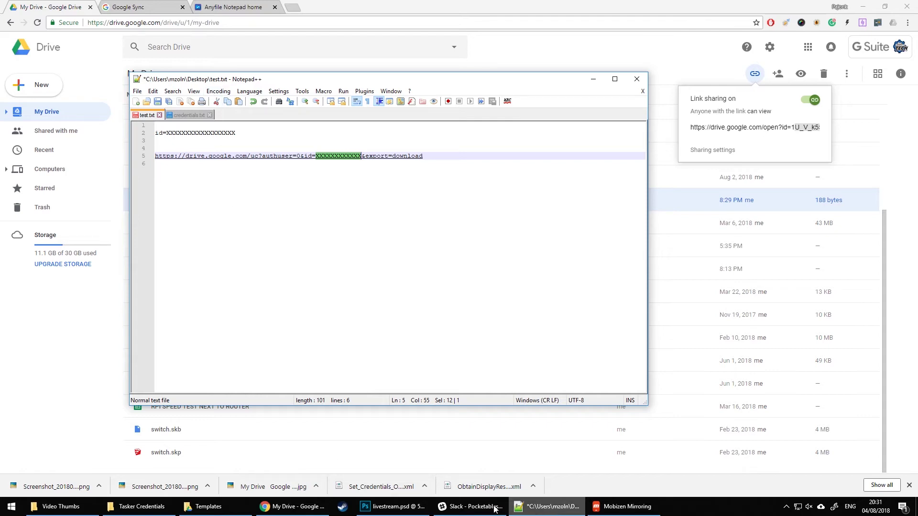
left_click(624, 506)
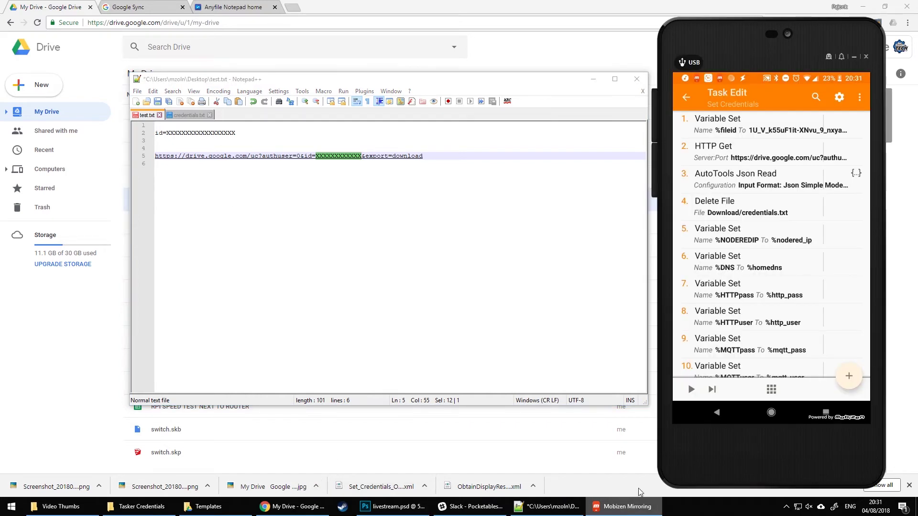
Review the HTTP Get action's Mime Type text/* and Output File Download/credentials.txt
left_click(752, 157)
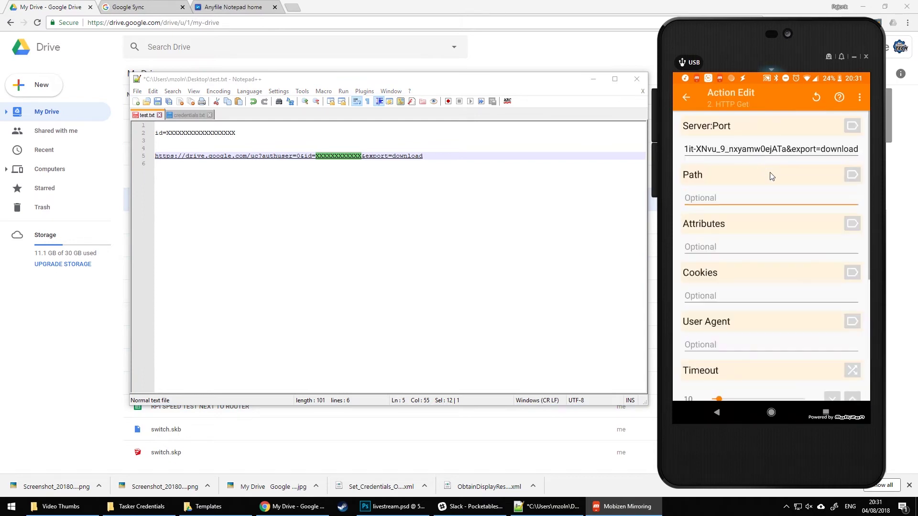
scroll(777, 204, "down", 5)
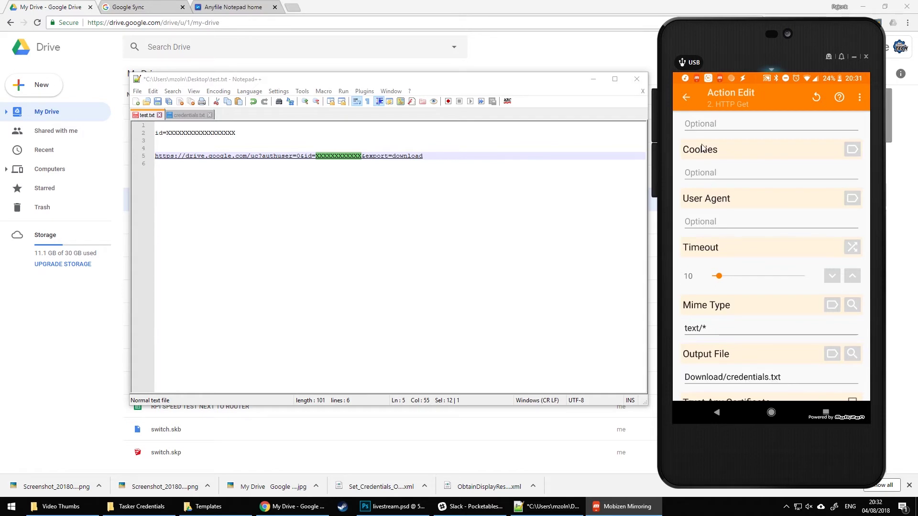
left_click(688, 98)
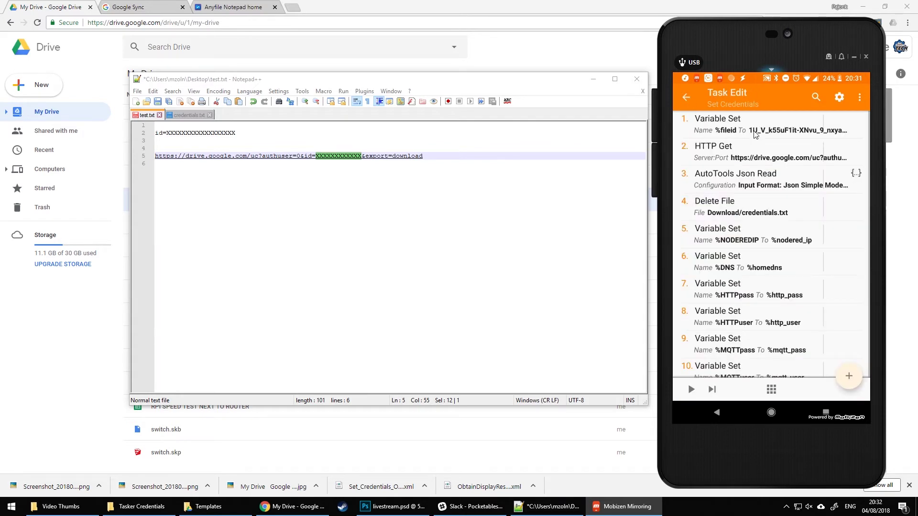
Open the AutoTools Json Read action and compare its fields against the HomeDNS key in credentials.txt
left_click(761, 188)
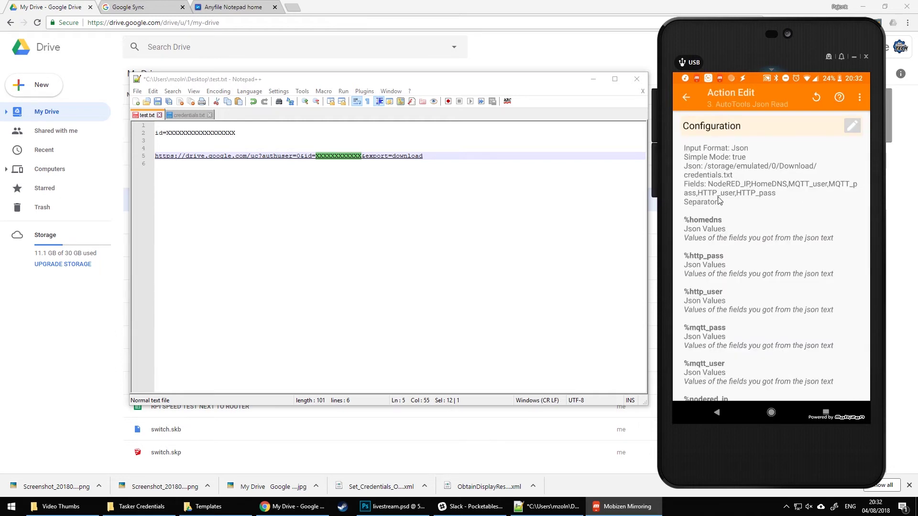
left_click(193, 116)
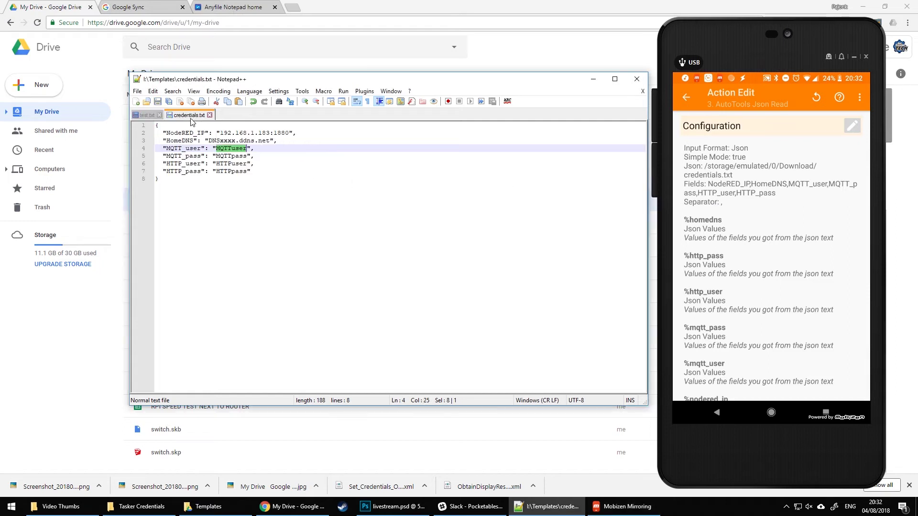
left_click(179, 140)
left_click_drag(194, 140, 168, 137)
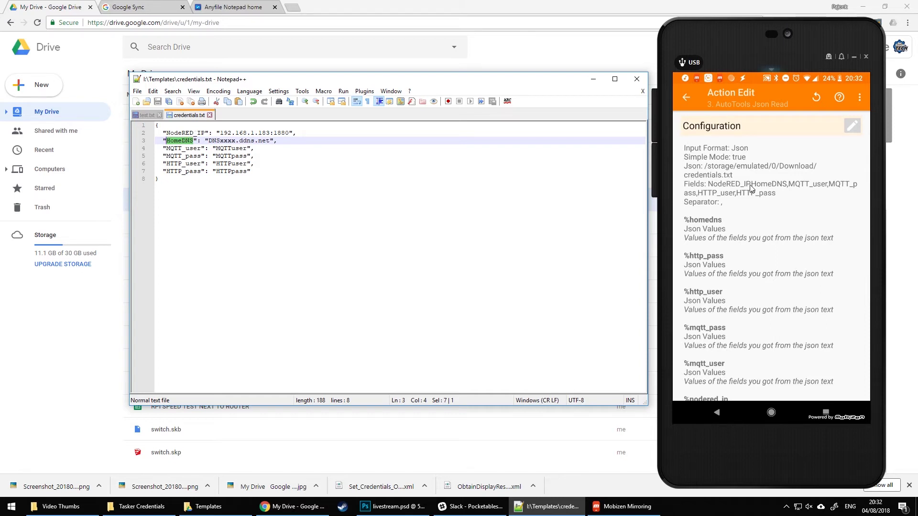
left_click(729, 190)
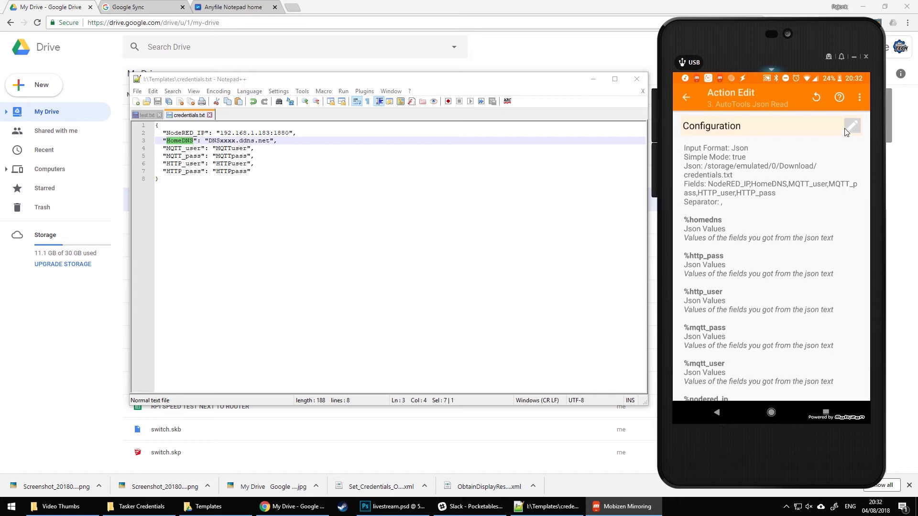
left_click(823, 142)
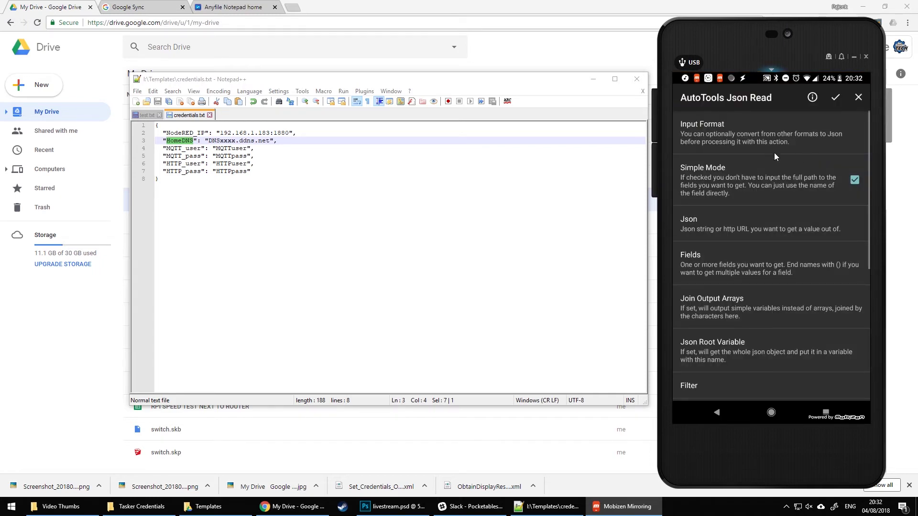
left_click(725, 140)
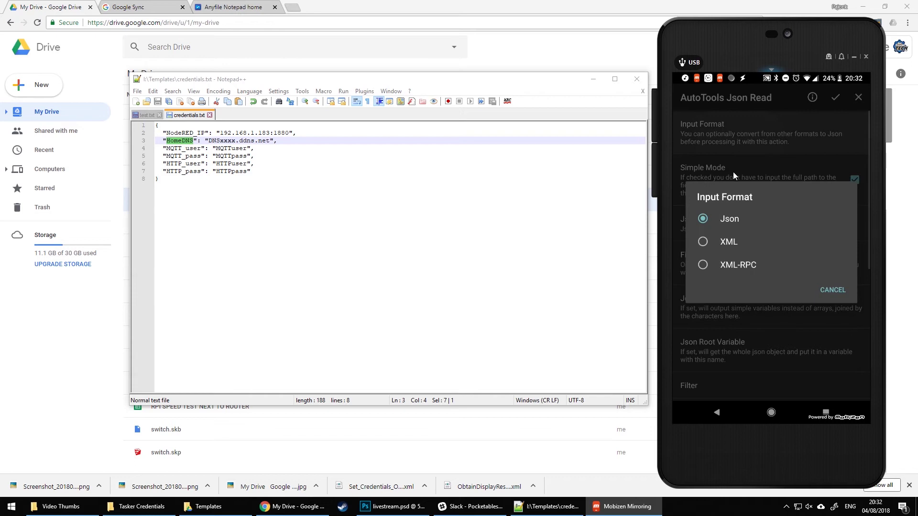
left_click(740, 219)
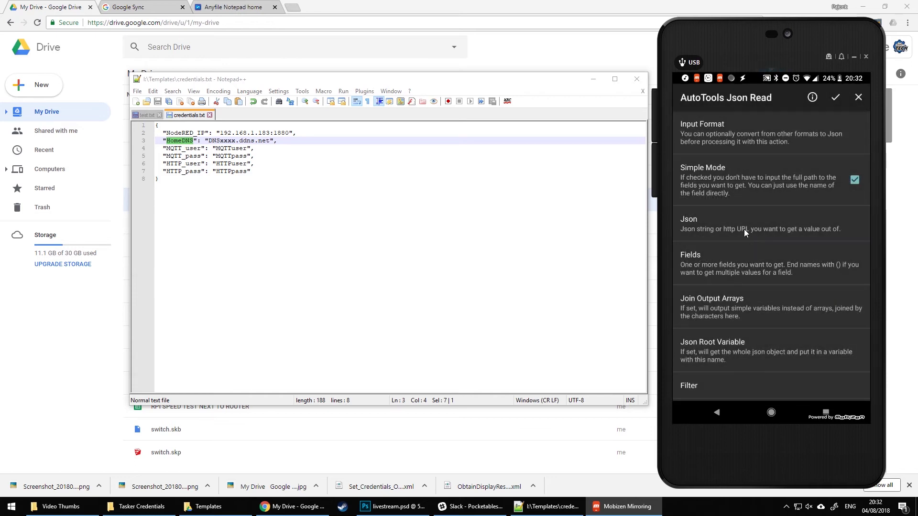
left_click(744, 228)
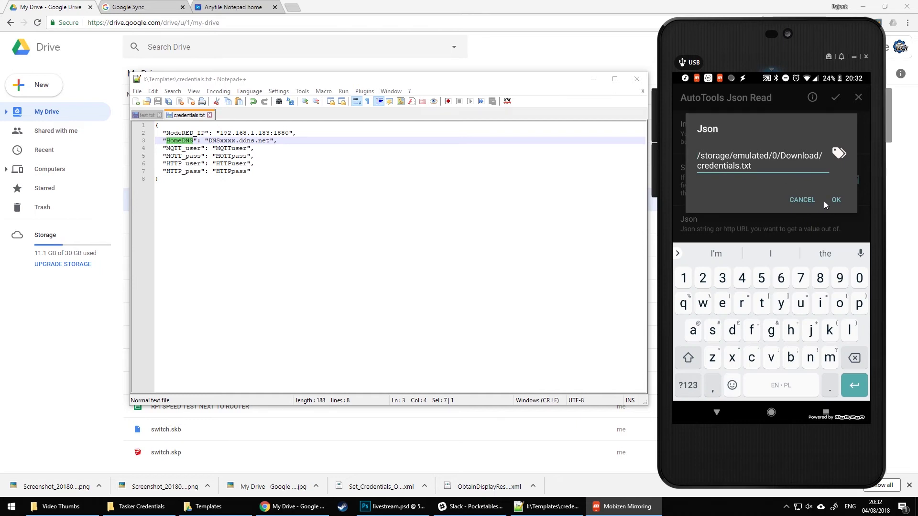
left_click(803, 201)
left_click(834, 97)
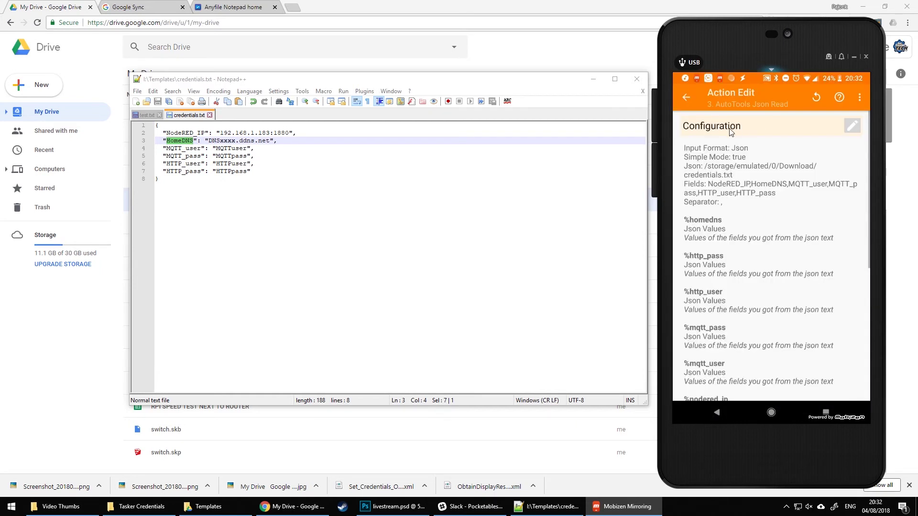
left_click(690, 95)
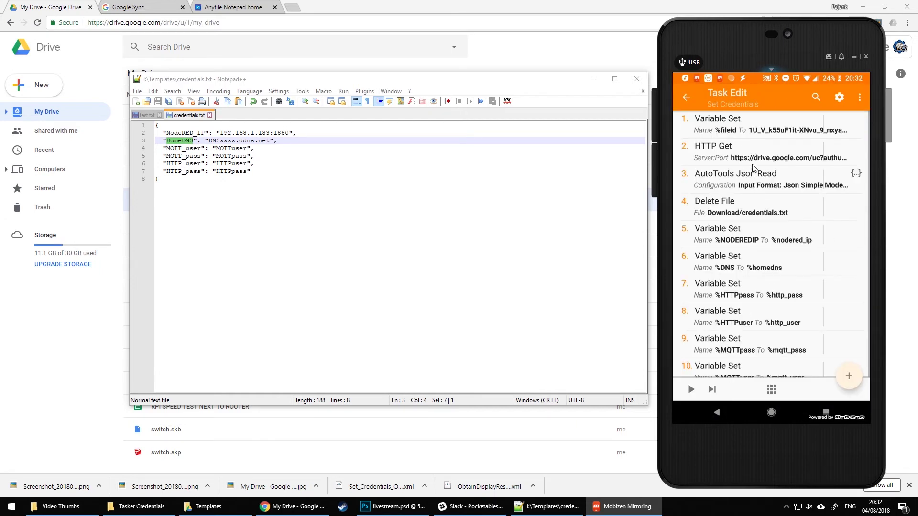
Reopen AutoTools Json Read, scroll through its output variables, and return to the action list
left_click(796, 173)
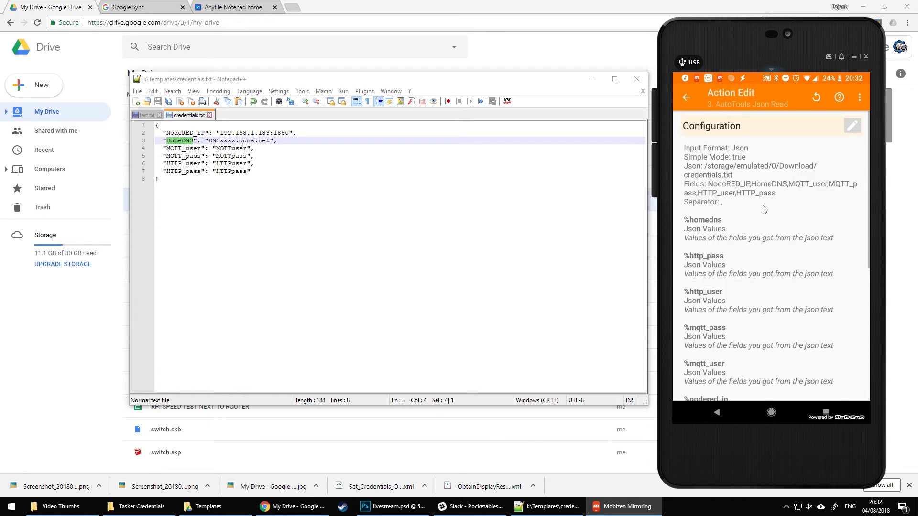
scroll(729, 253, "down", 1)
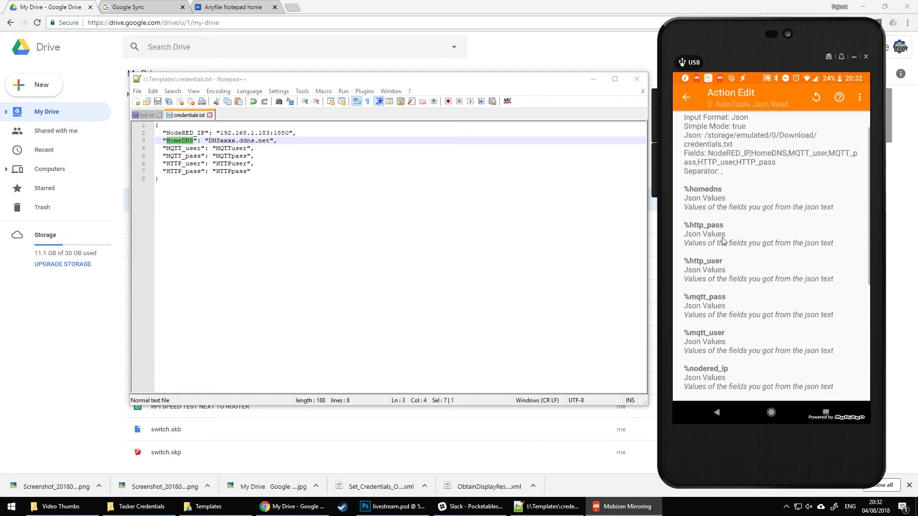
scroll(728, 313, "down", 2)
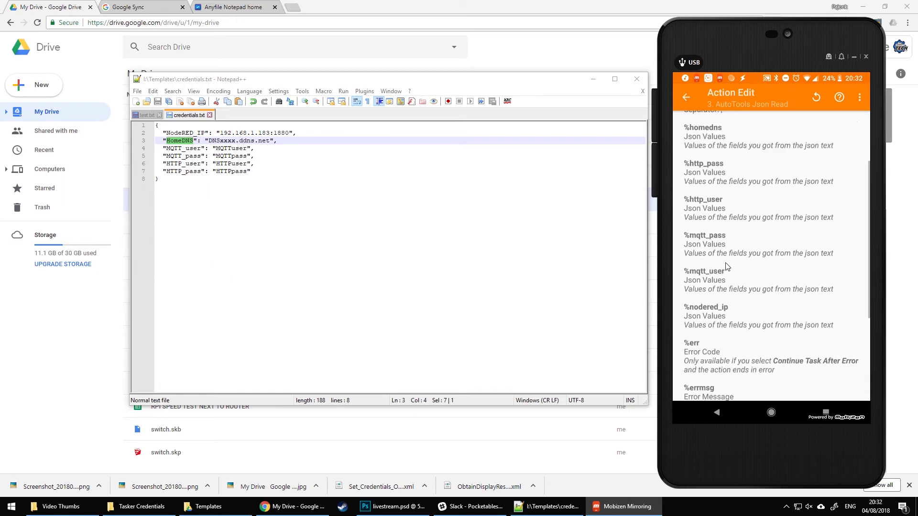
left_click(689, 97)
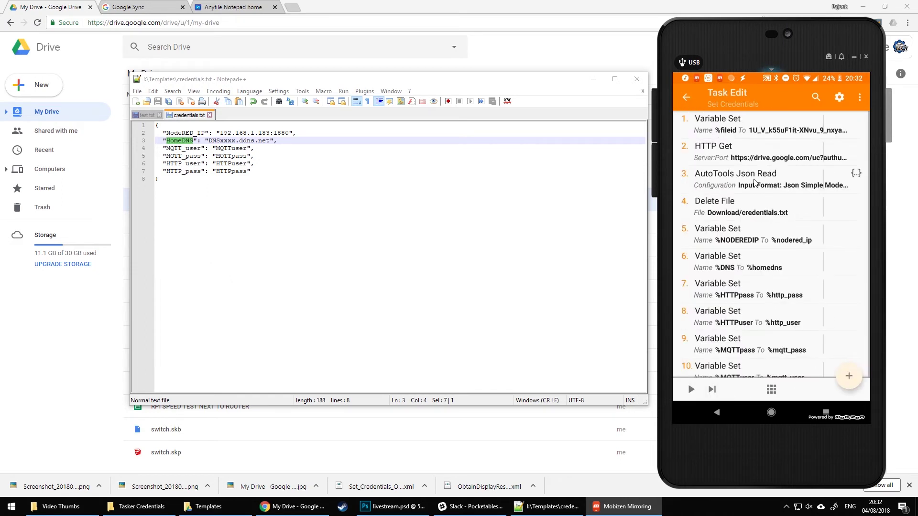
left_click(749, 211)
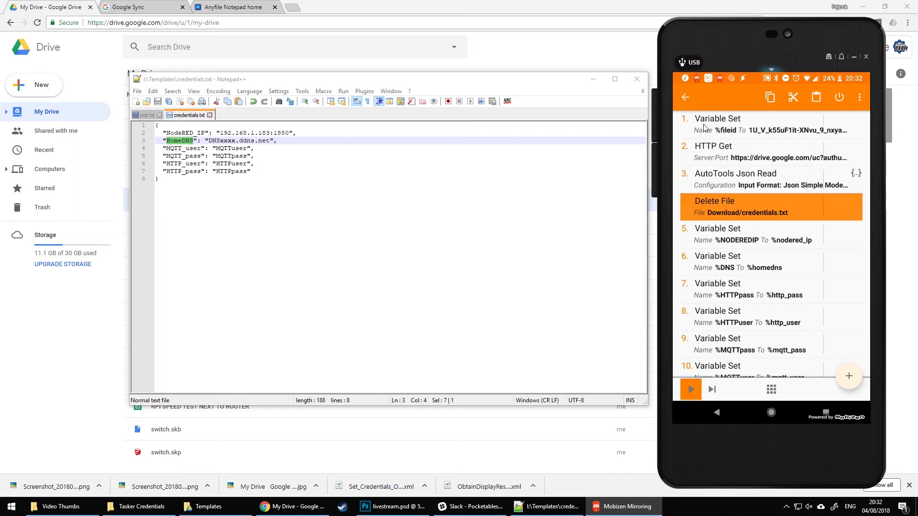
scroll(738, 330, "down", 1)
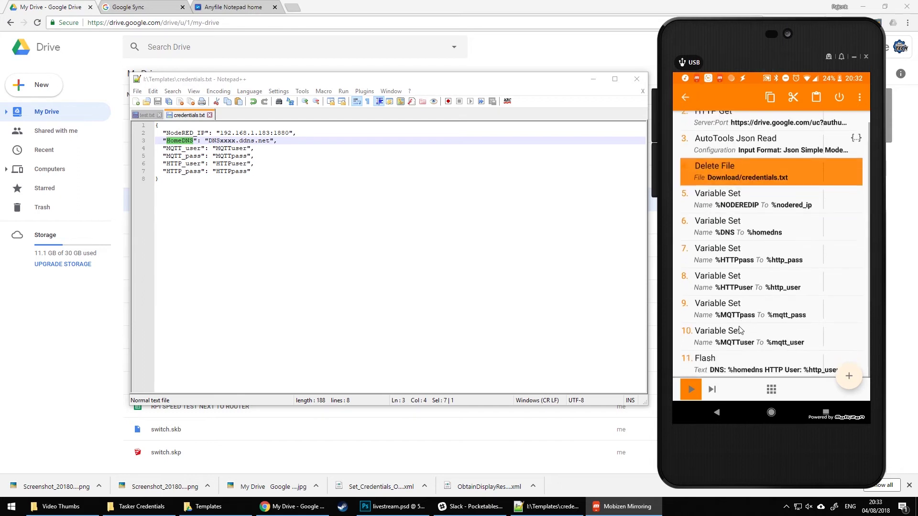
left_click(735, 209)
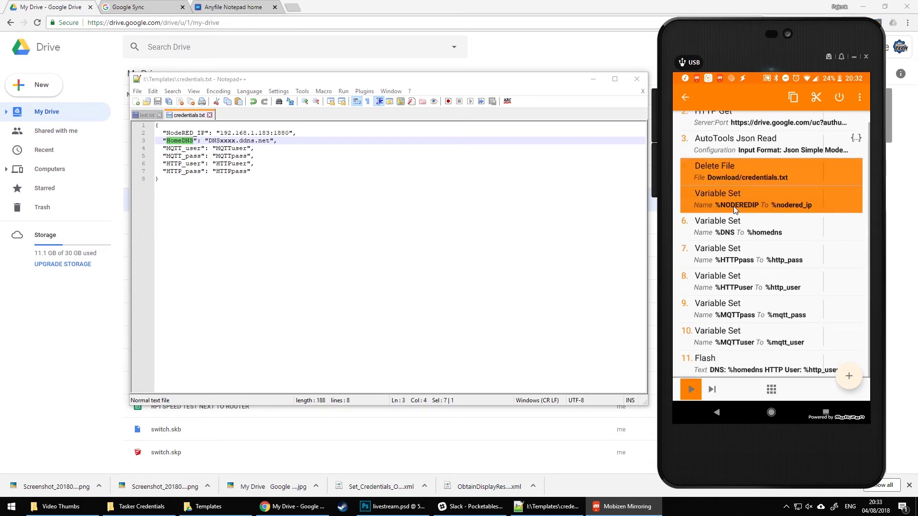
left_click(737, 230)
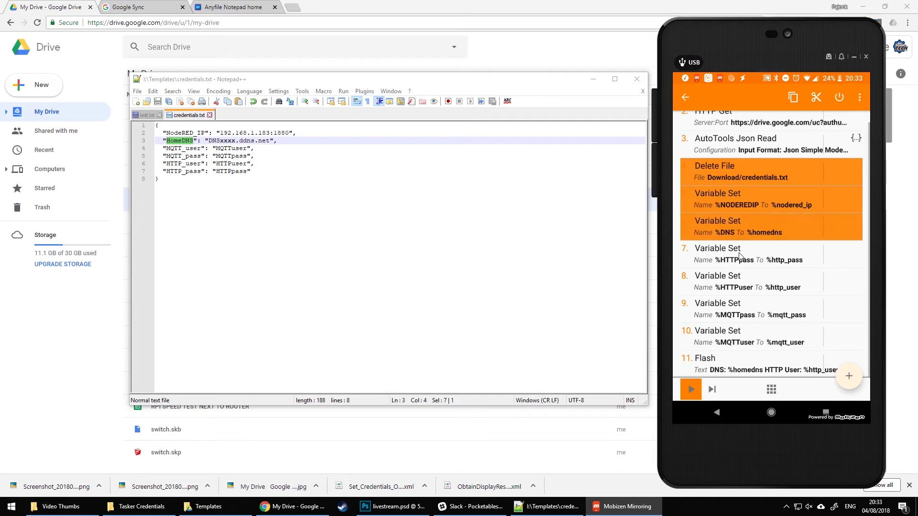
left_click(742, 289)
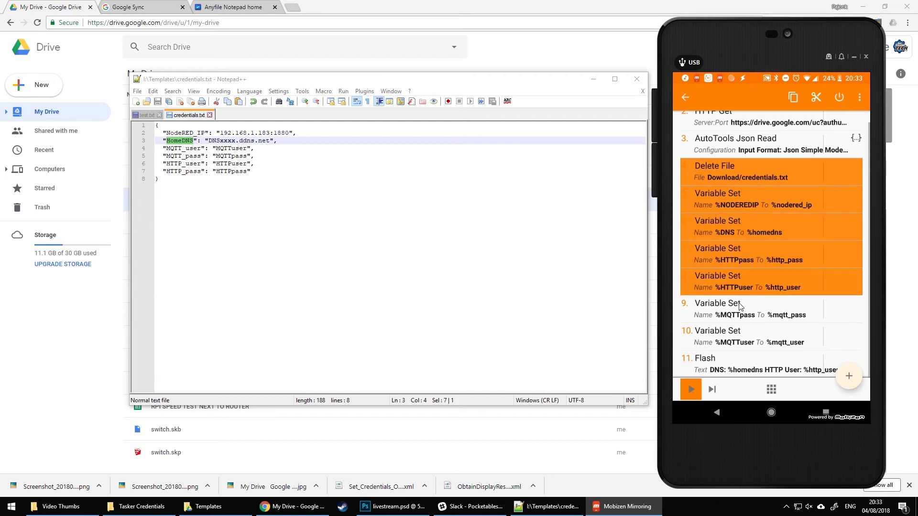
left_click(749, 362)
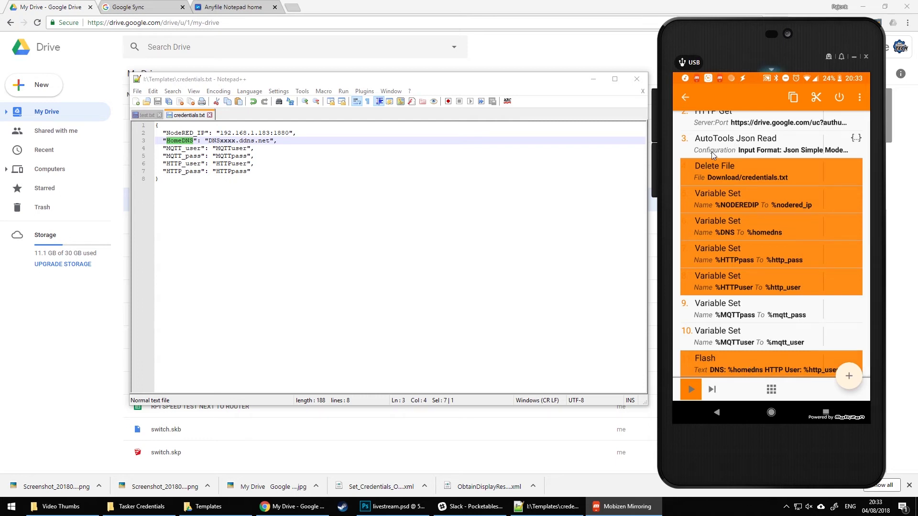
left_click(687, 98)
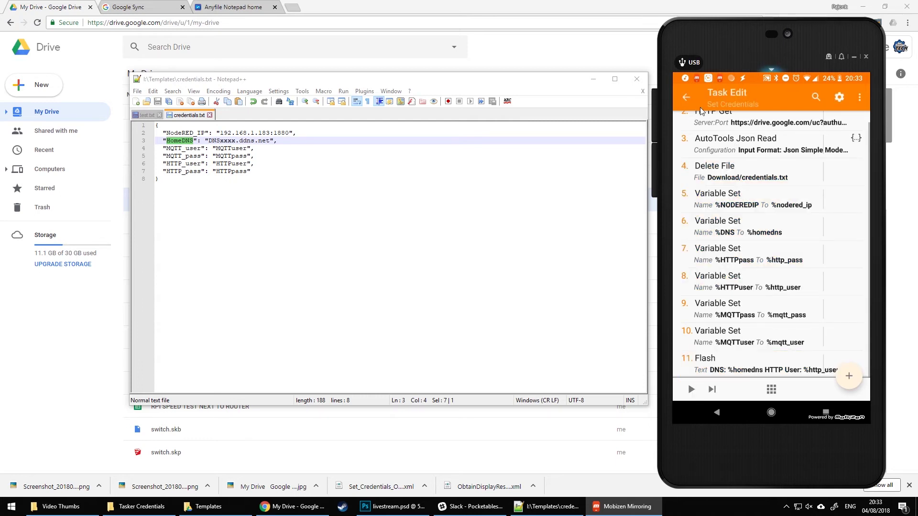
left_click(686, 98)
Check the stored credential variables under VARS, then reopen Set Credentials from the TASKS list
left_click(838, 124)
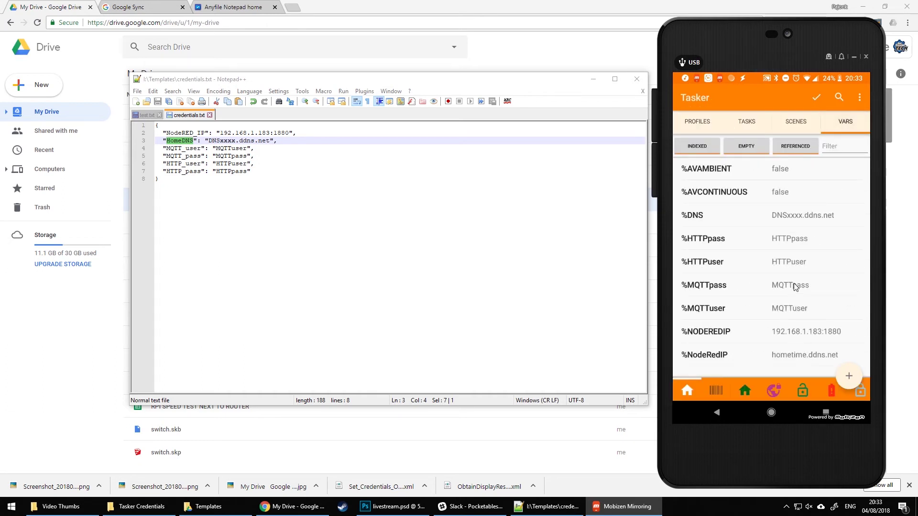
left_click(859, 97)
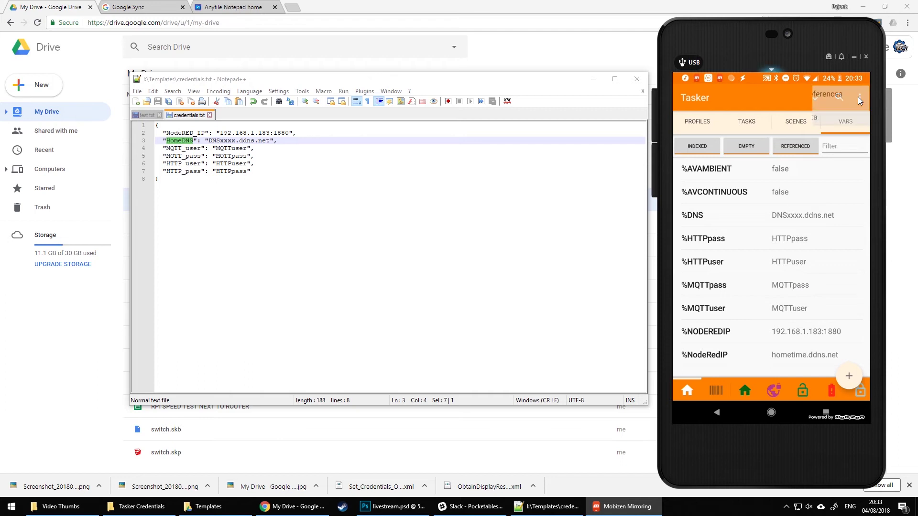
left_click(743, 102)
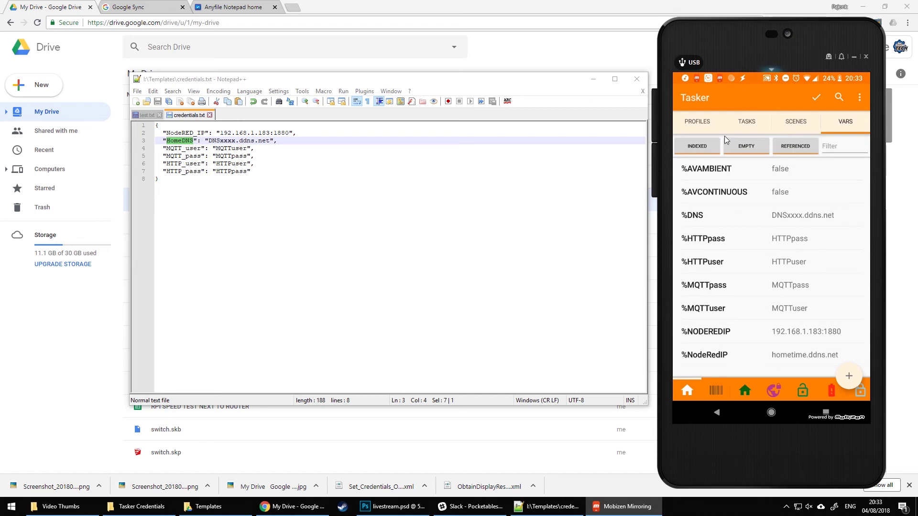
left_click(748, 125)
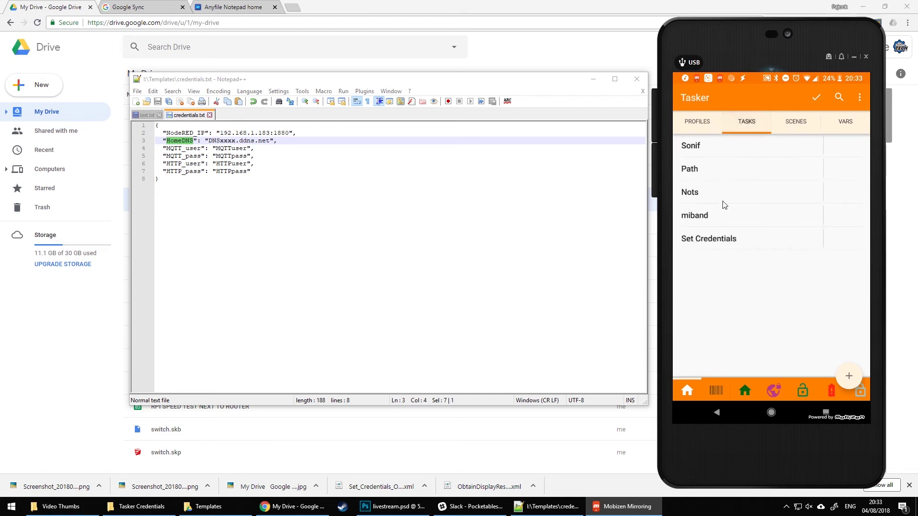
left_click(732, 239)
Review the Delete File action in Set Credentials, check credentials.txt in Notepad++, then view the Profiles list
scroll(765, 268, "down", 2)
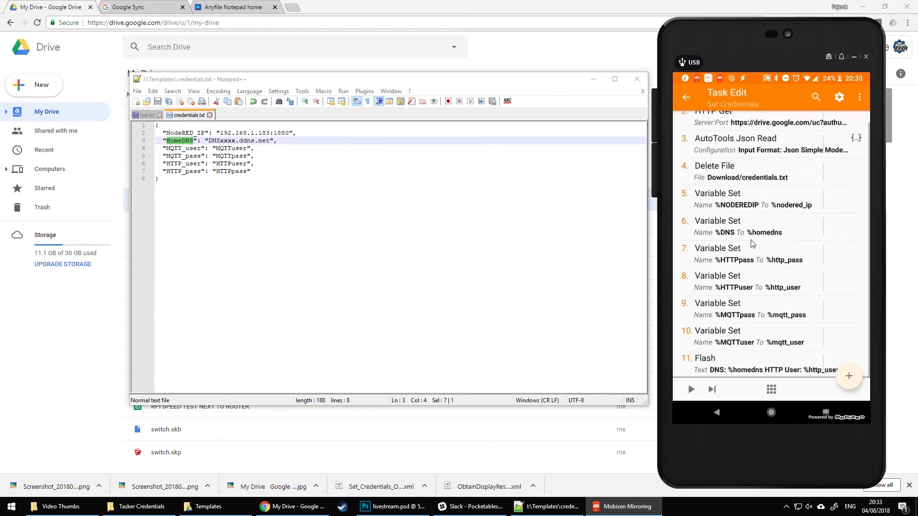
left_click(734, 173)
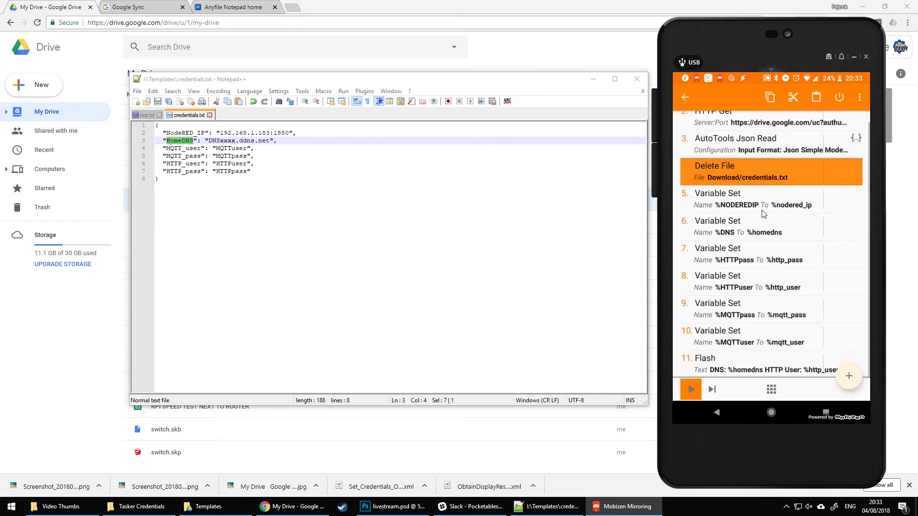
left_click(686, 99)
left_click(691, 99)
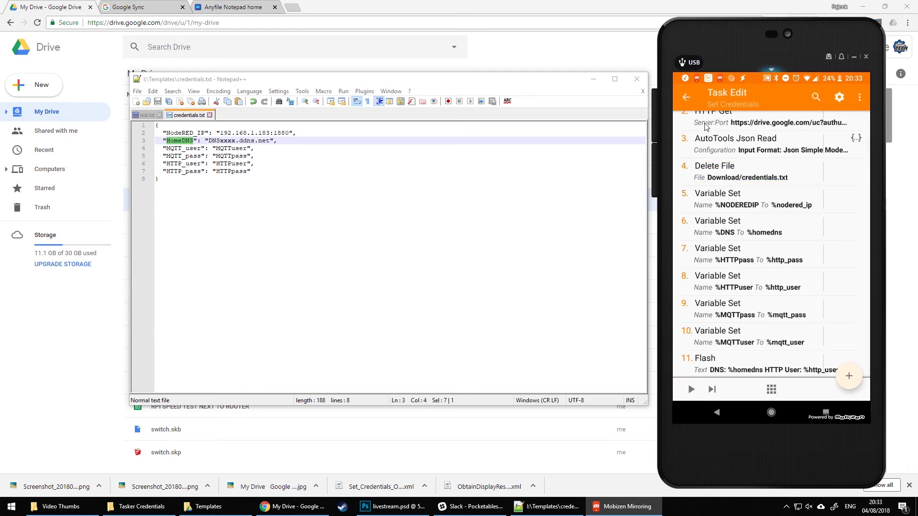
left_click(215, 177)
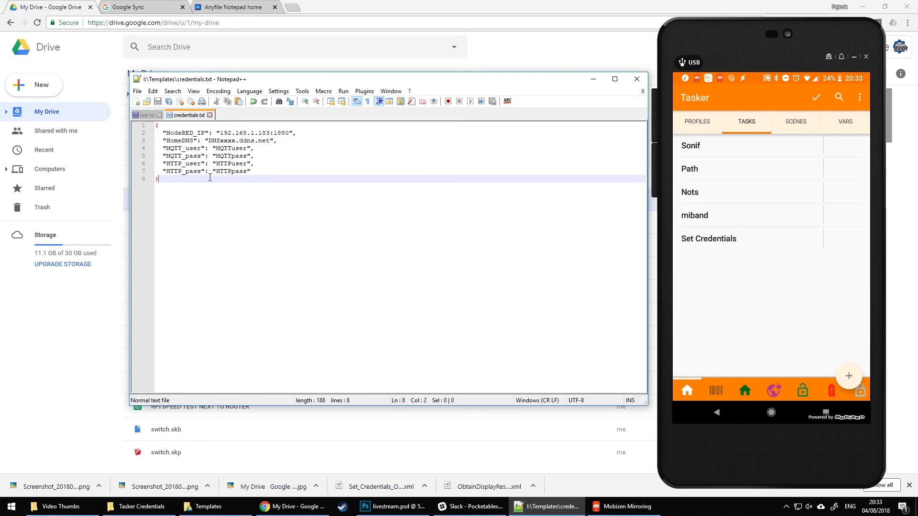
left_click(700, 125)
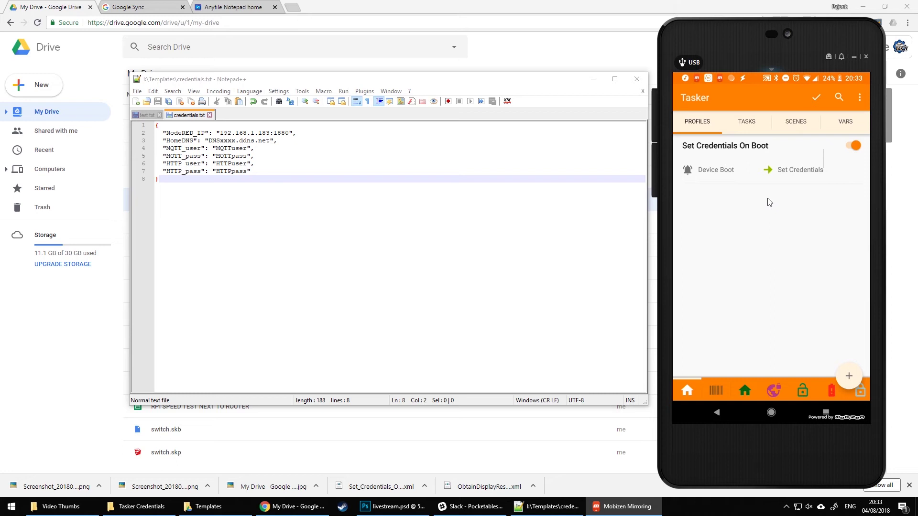